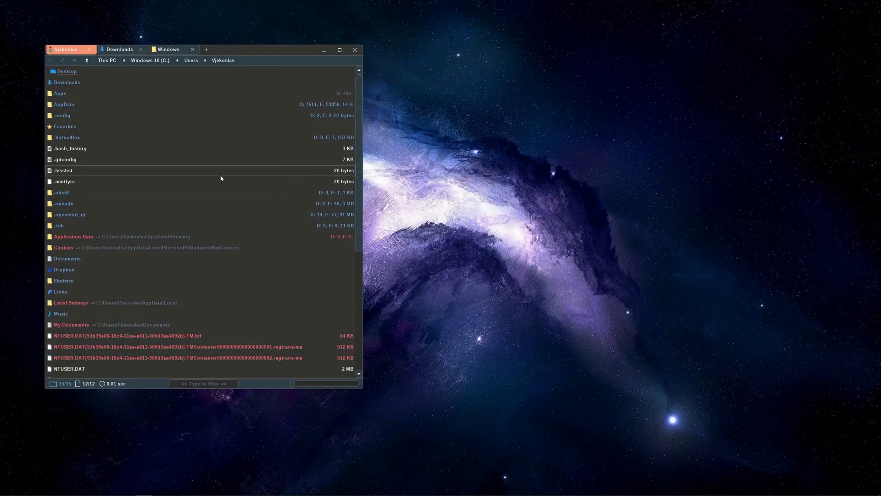
Step: Move the home folder window to the desktop centre and page through the list, returning to the first item
drag(247, 50, 441, 44)
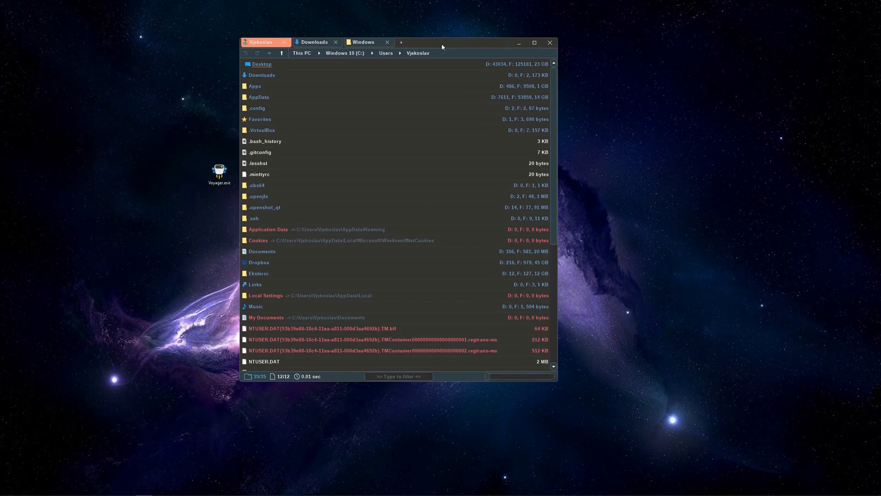
key(Down)
key(Page_Down)
key(Page_Down)
key(Page_Down)
key(Page_Down)
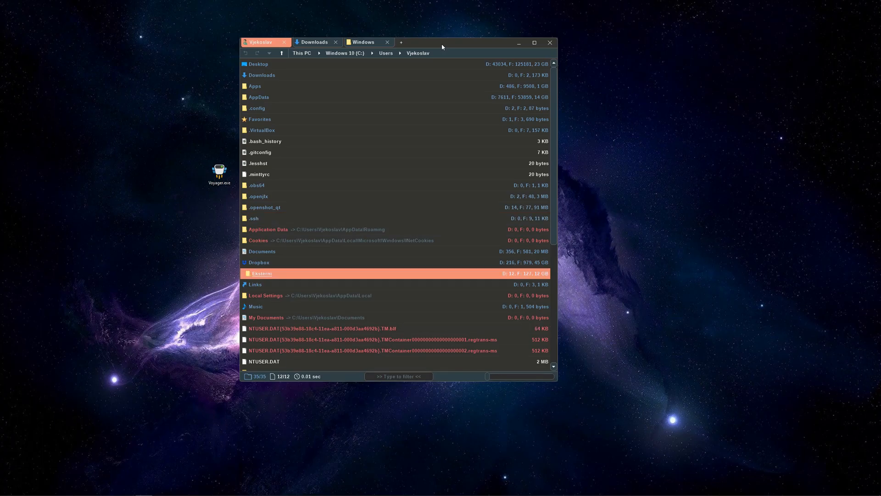
key(Page_Down)
key(Page_Down)
key(Home)
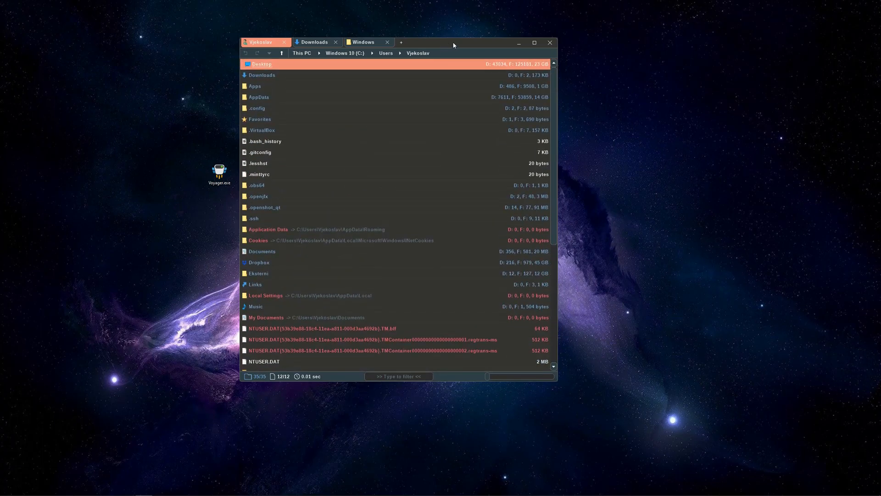
scroll(413, 206, down, 1)
drag(556, 152, 555, 371)
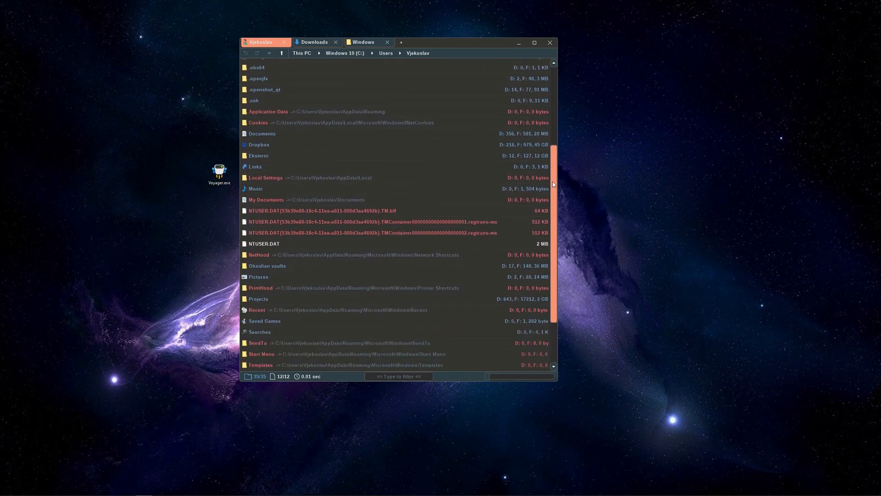
Step: Scroll the home folder listing with the scrollbar to the bottom and back to the top
click(554, 367)
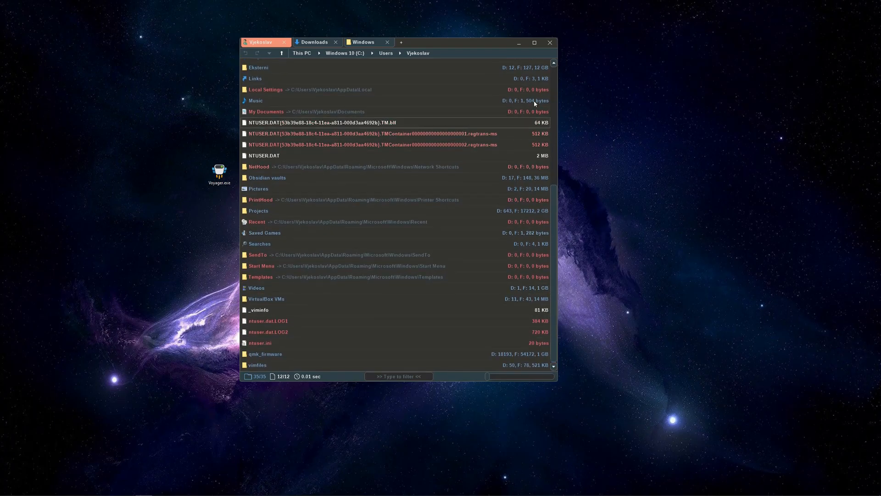
click(553, 62)
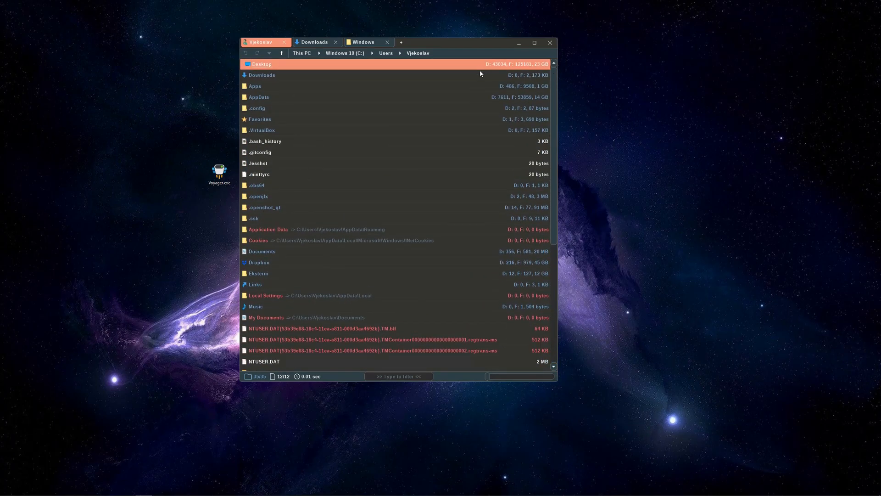
Step: Show the home folder as icons, then shrink it to a compact multi-column name list
key(ctrl+shift+2)
scroll(384, 164, up, 3)
scroll(427, 242, down, 3)
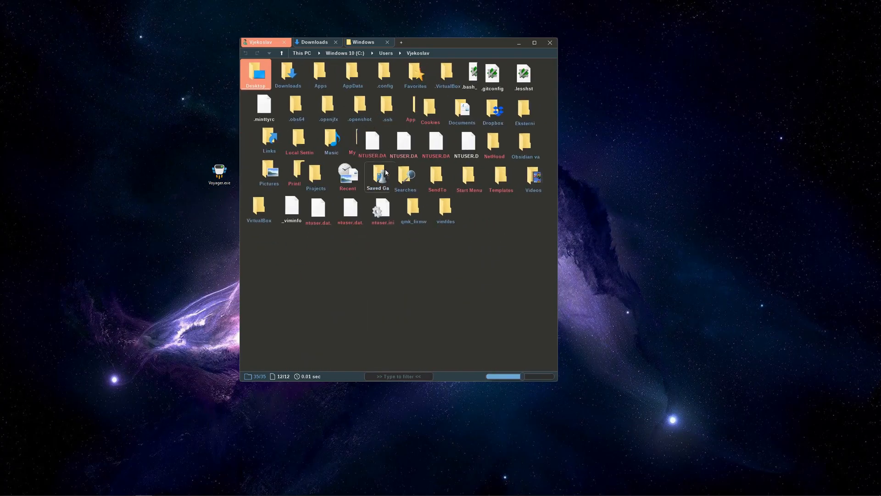
drag(520, 379, 500, 380)
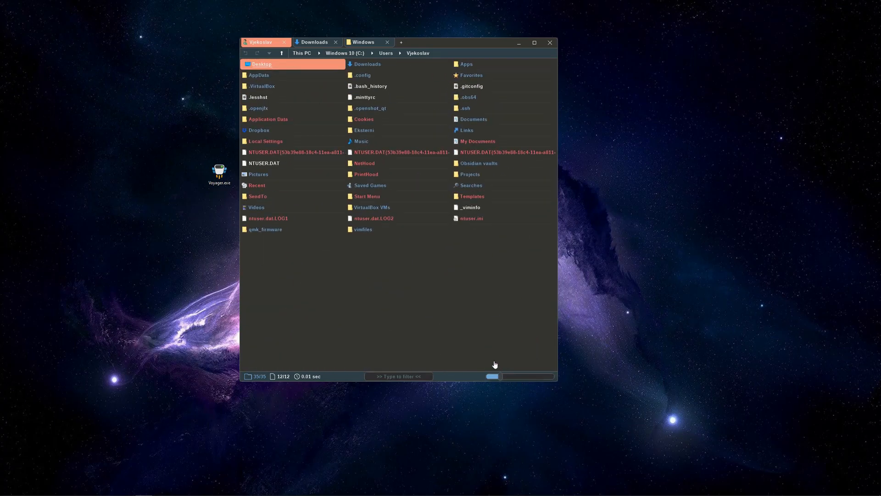
Step: Filter the folder by 'app', then clear the filter to show all 35 items again
click(404, 377)
text(app)
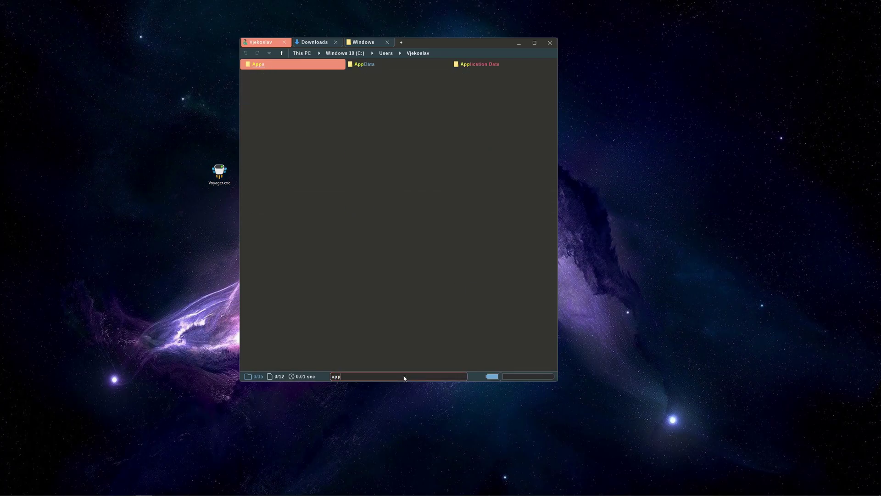
key(Return)
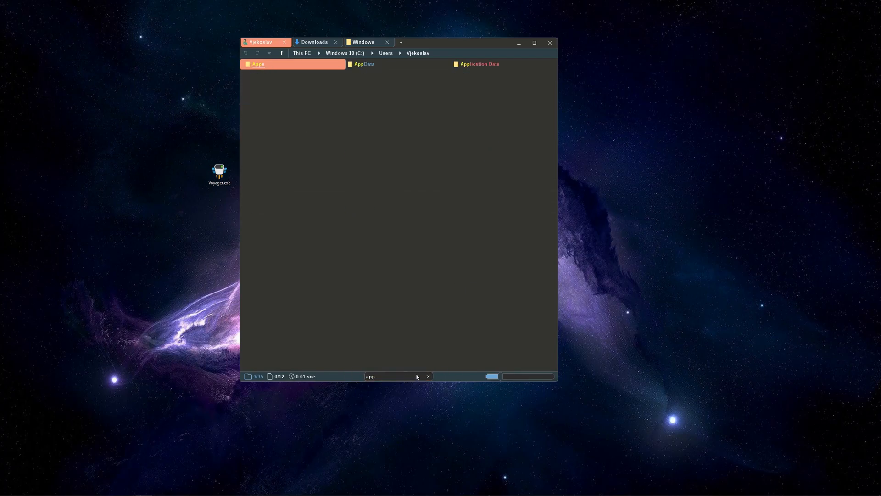
click(429, 377)
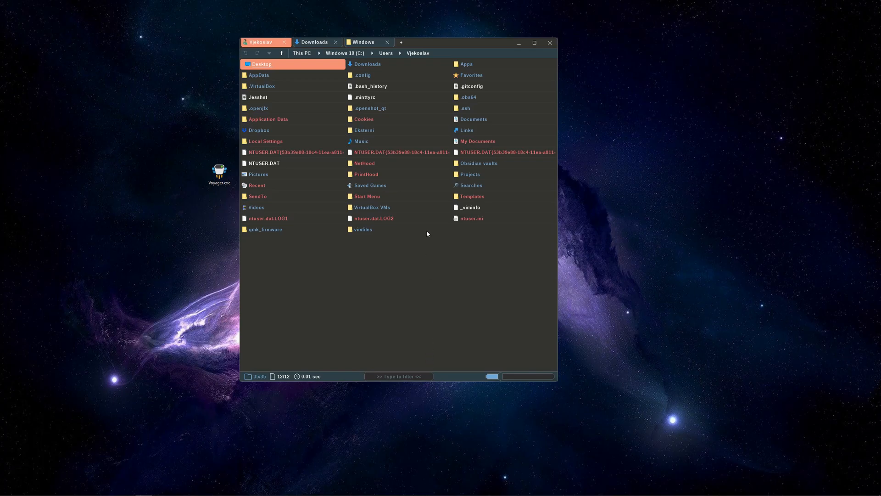
Step: Widen the window at the left and open a second pane on Program Files
drag(440, 50, 304, 59)
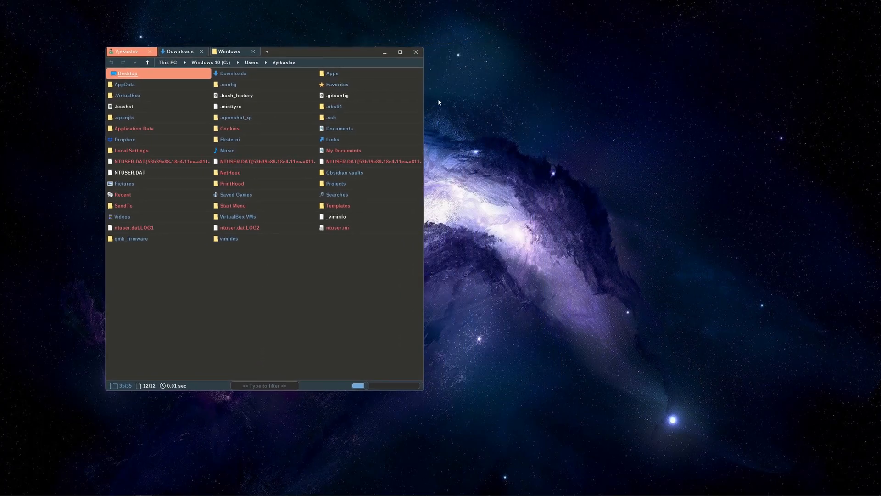
drag(424, 99, 615, 103)
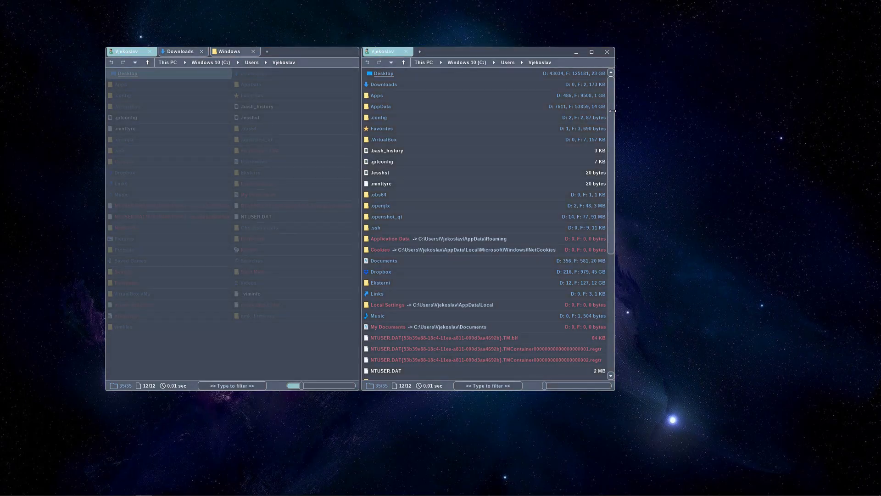
text(progr)
key(Return)
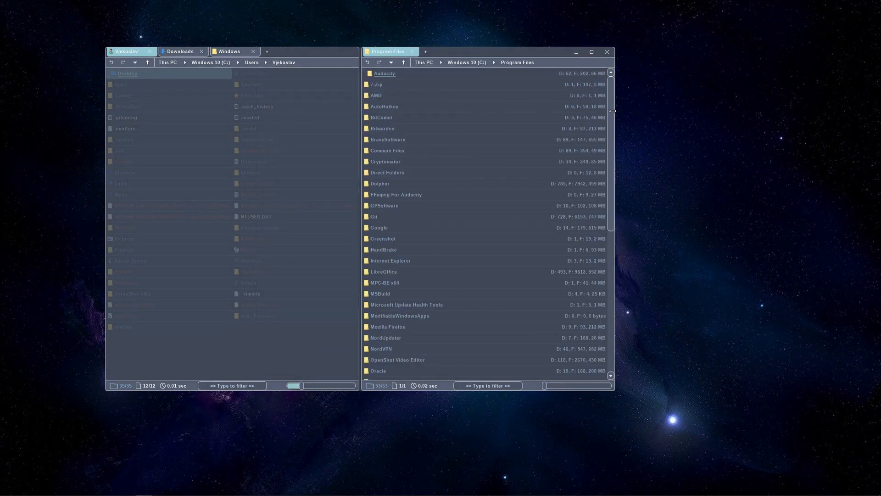
Step: Show the left pane as large icons and narrow it to enlarge the right pane
click(313, 360)
drag(295, 386, 314, 386)
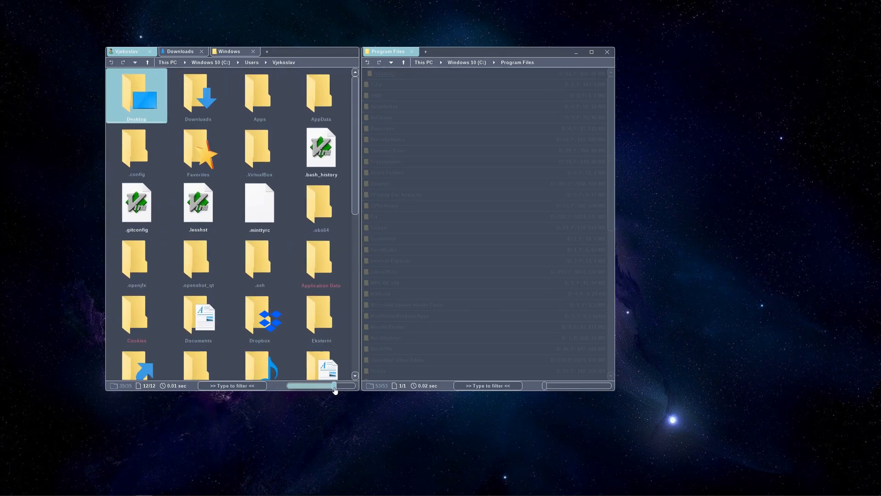
mouse_move(381, 186)
mouse_down()
mouse_move(479, 193)
mouse_move(247, 193)
mouse_up()
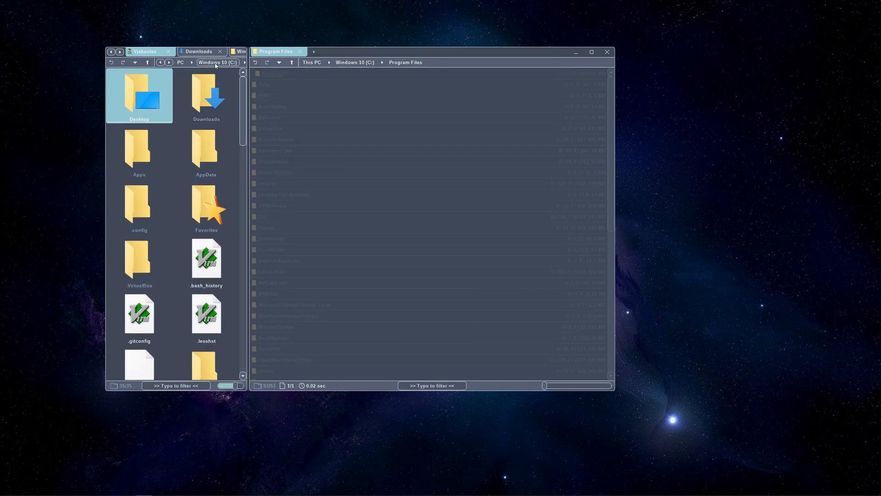
Step: Browse the left pane via tab arrows and breadcrumb dropdowns from Windows back to the home folder
click(120, 52)
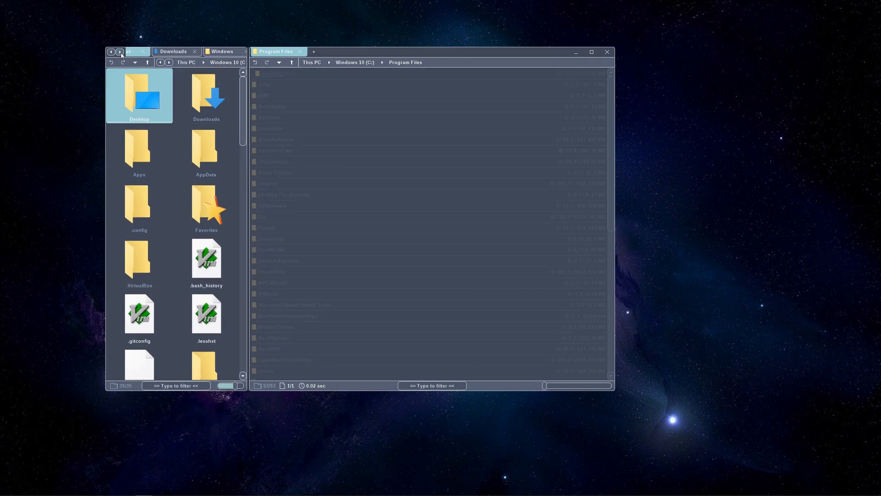
click(222, 52)
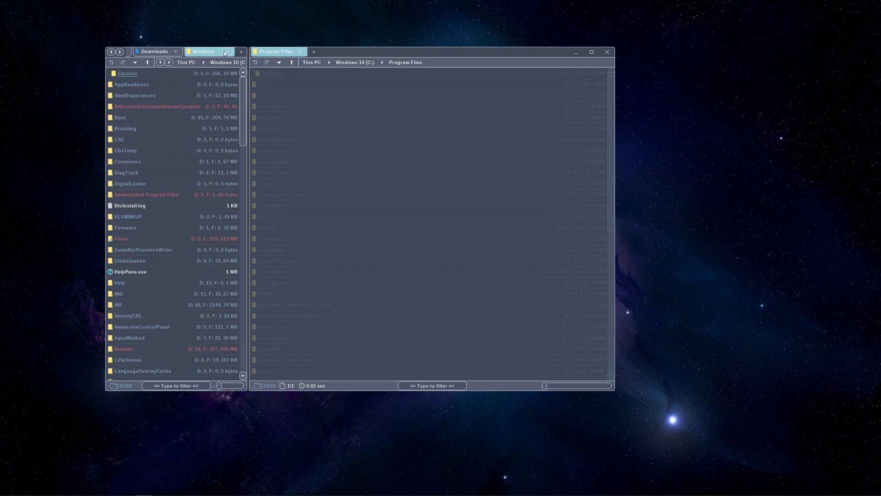
scroll(225, 54, up, 1)
scroll(226, 53, down, 1)
scroll(225, 53, up, 1)
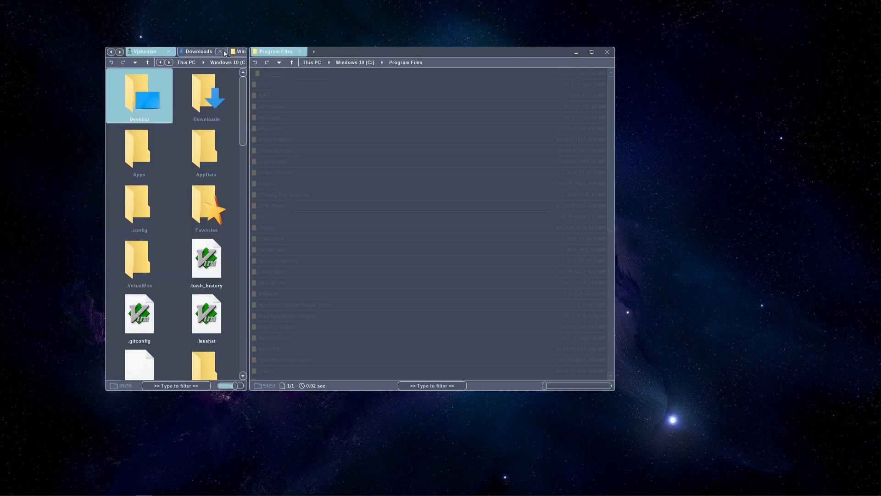
click(245, 62)
click(215, 62)
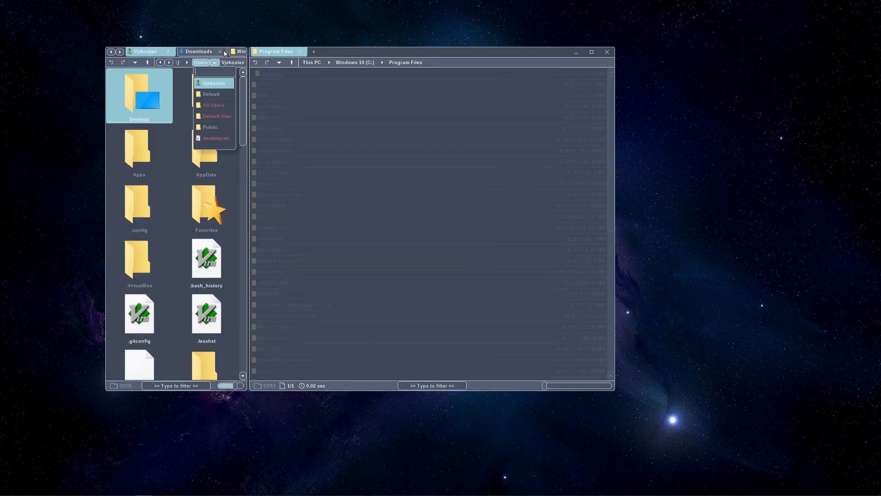
key(Right)
scroll(320, 229, down, 2)
scroll(320, 229, down, 2)
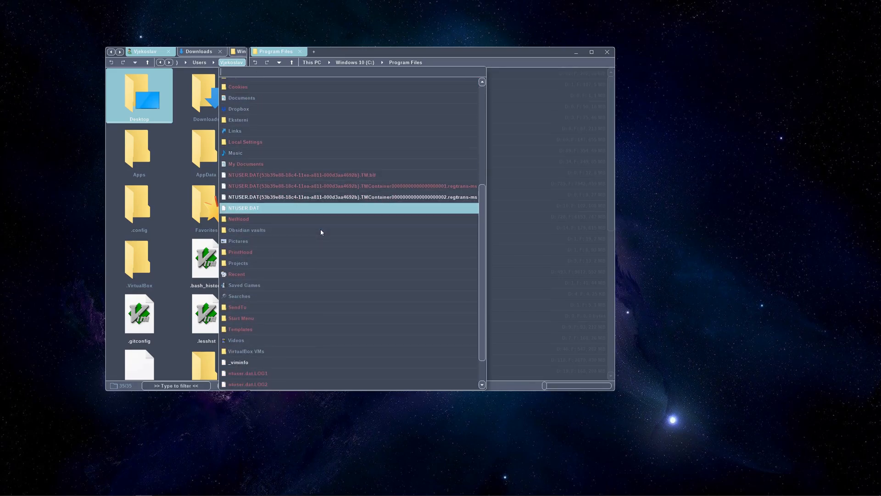
scroll(321, 229, down, 2)
Step: Peek at the drives and Program Files subfolders from the right pane's breadcrumbs, then dismiss them
click(342, 138)
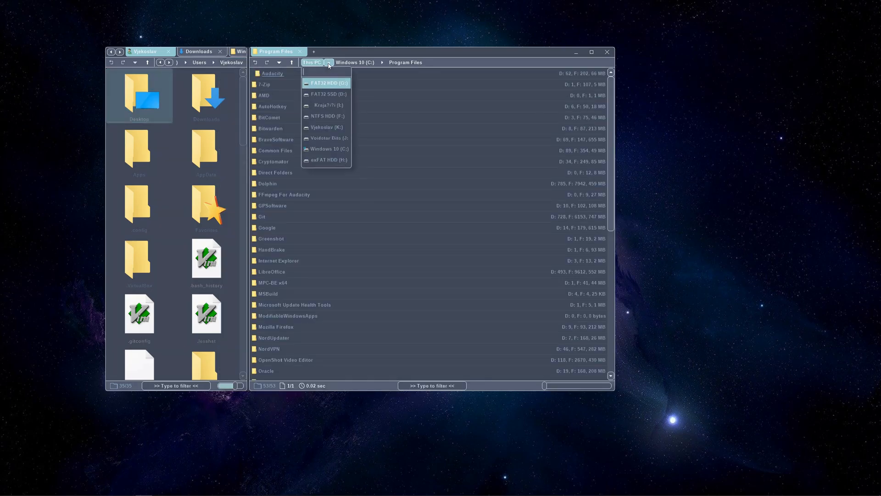
click(405, 62)
scroll(428, 138, down, 3)
scroll(431, 149, down, 3)
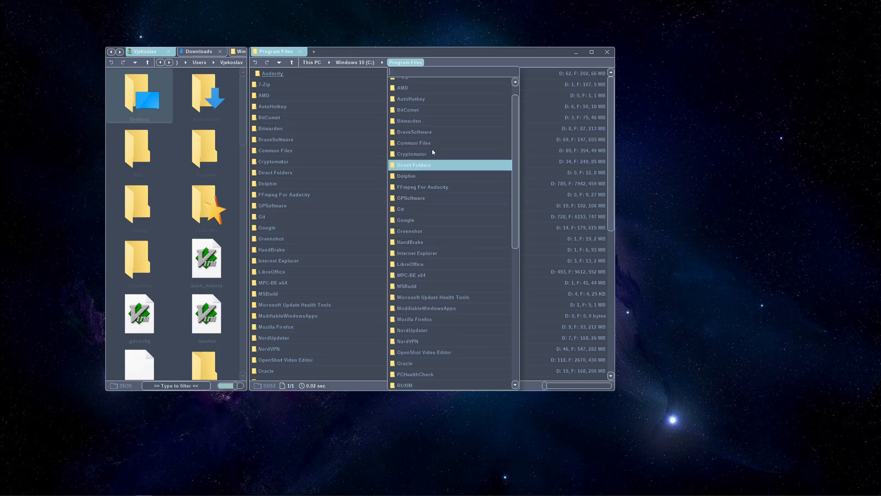
key(Escape)
Step: Close the Program Files pane, switch to the light theme with small icons and narrow the window
click(300, 53)
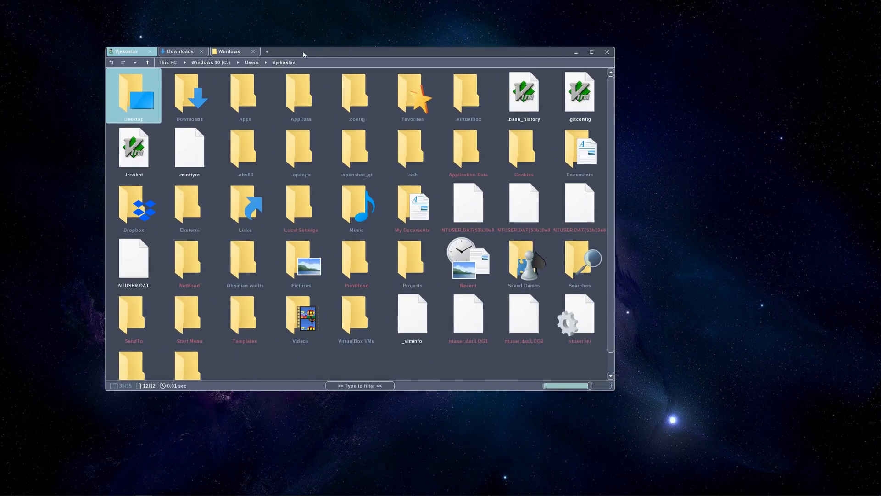
key(ctrl+minus)
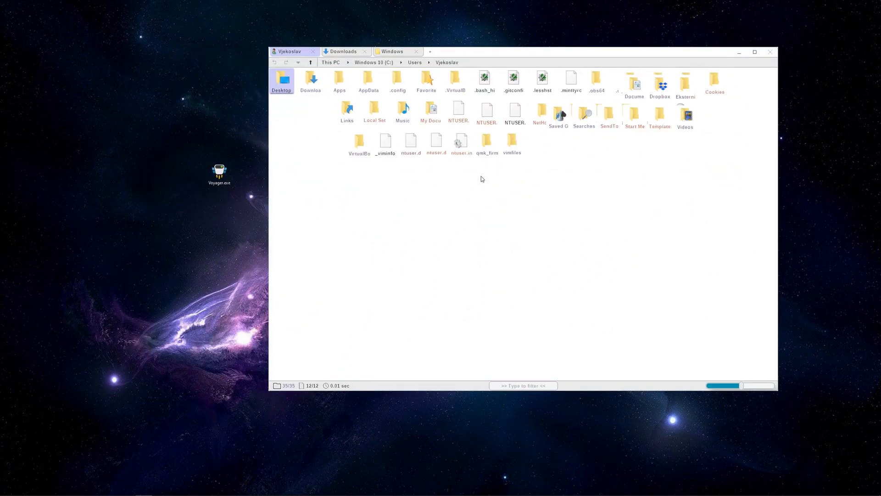
key(ctrl+minus)
drag(778, 156, 599, 168)
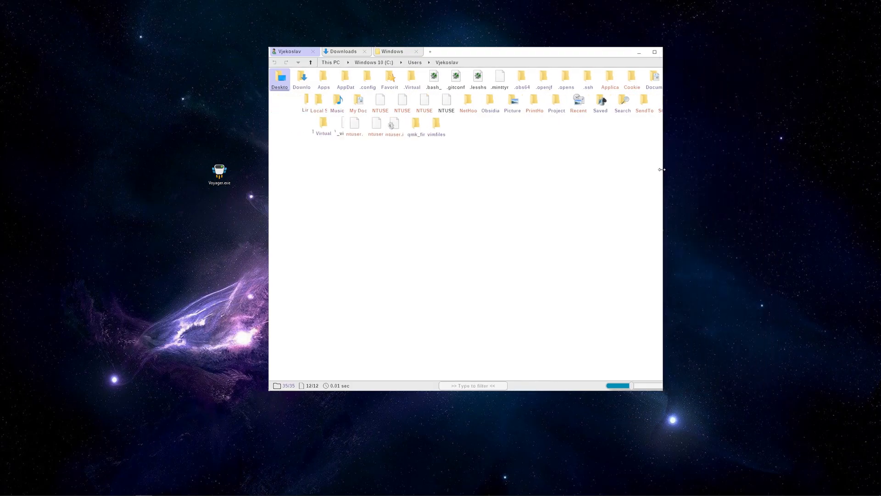
Step: Try the Open popup, trimming the path up to the C:\ root, then dismiss it
key(ctrl+o)
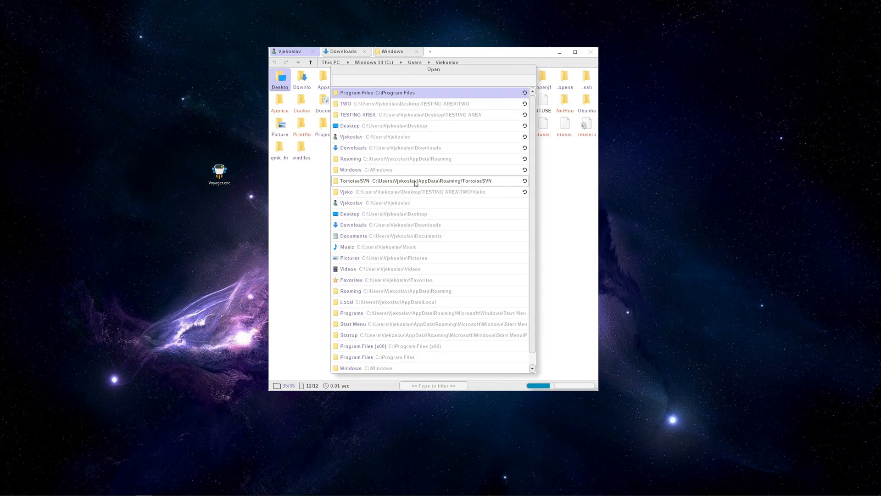
text(vjC:\Users\Vjekoslav\Desktop\TESTING AREA\TWO\)
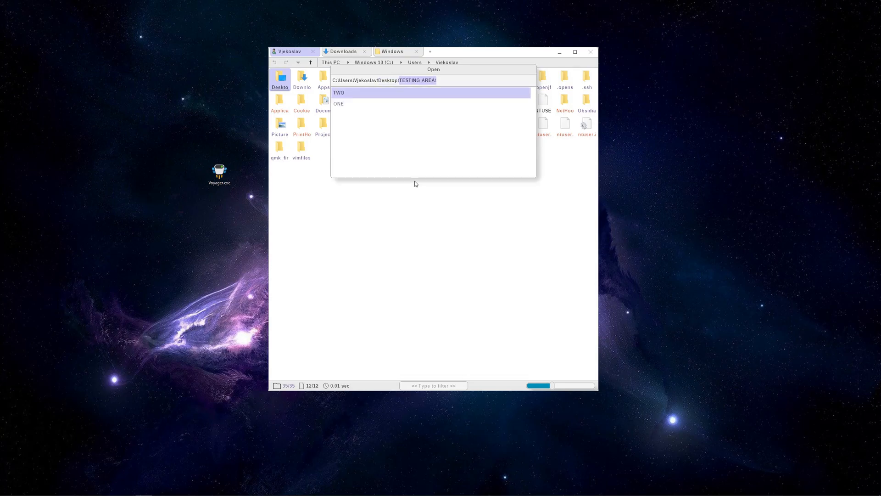
key(ctrl+BackSpace)
key(ctrl+BackSpace)
key(ctrl+BackSpace)
key(ctrl+BackSpace)
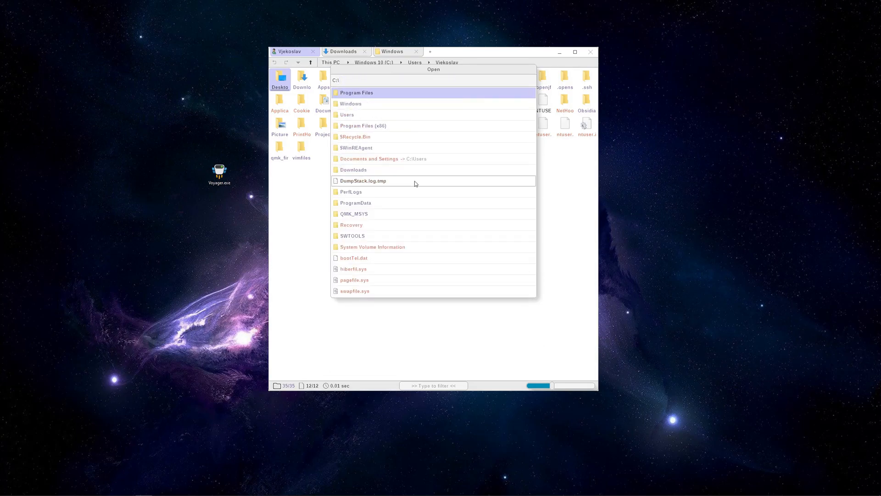
key(ctrl+BackSpace)
key(Escape)
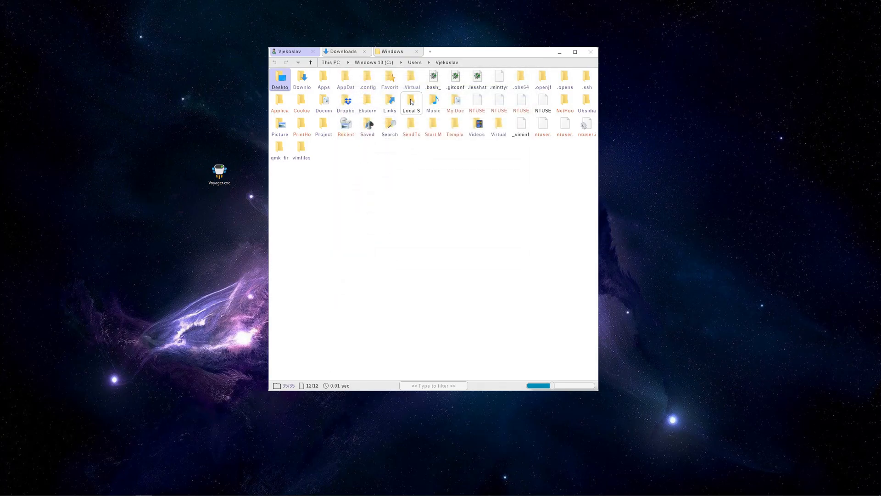
Step: Inspect the Local Settings folder's context actions and full shell command list, then close them
right_click(410, 101)
key(Tab)
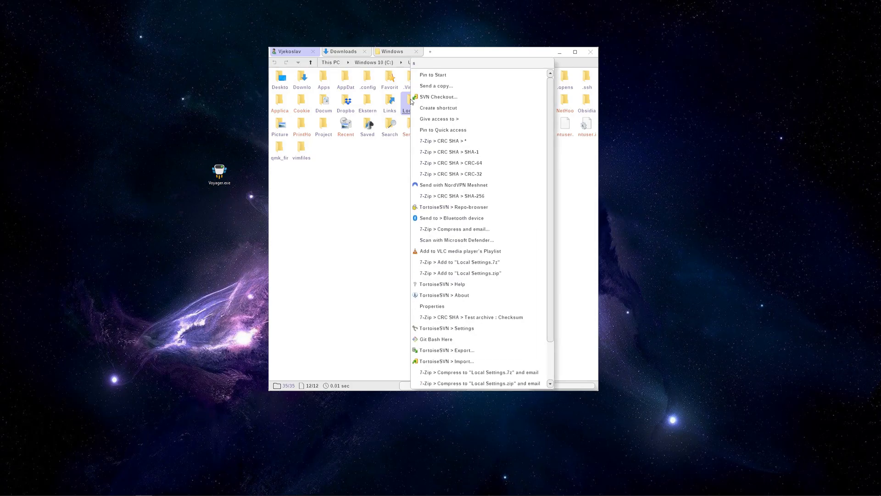
scroll(470, 229, down, 3)
scroll(471, 229, up, 3)
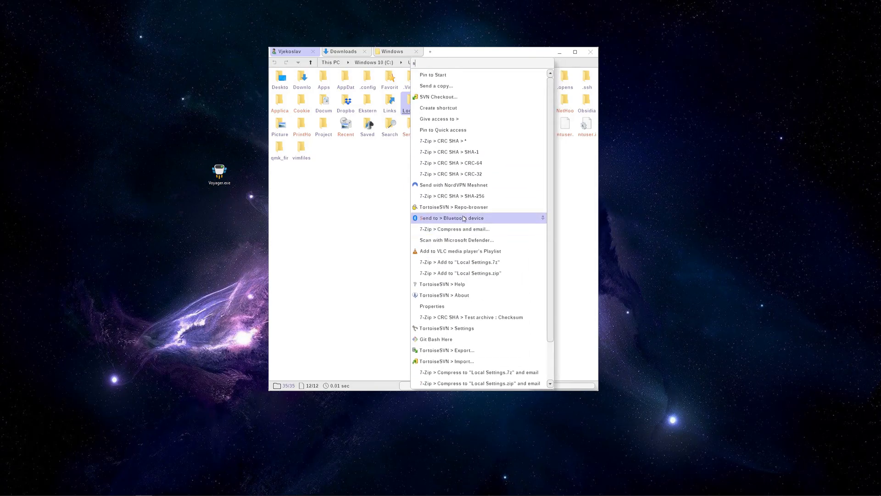
key(Tab)
key(Tab)
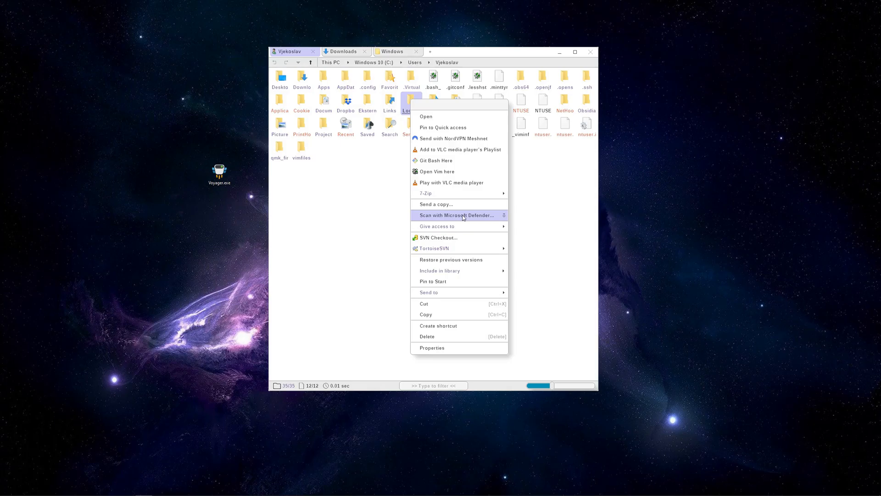
key(Escape)
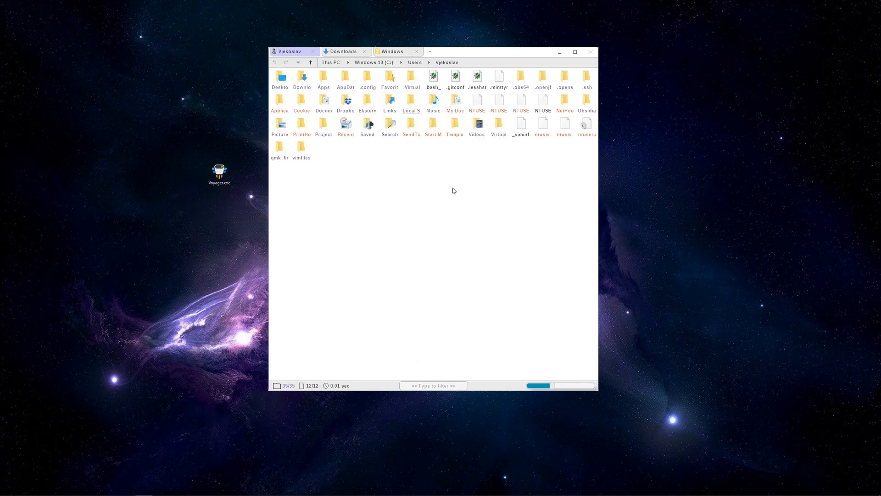
Step: Return to the dark theme and the detailed list view with sizes
key(ctrl+t)
key(ctrl+2)
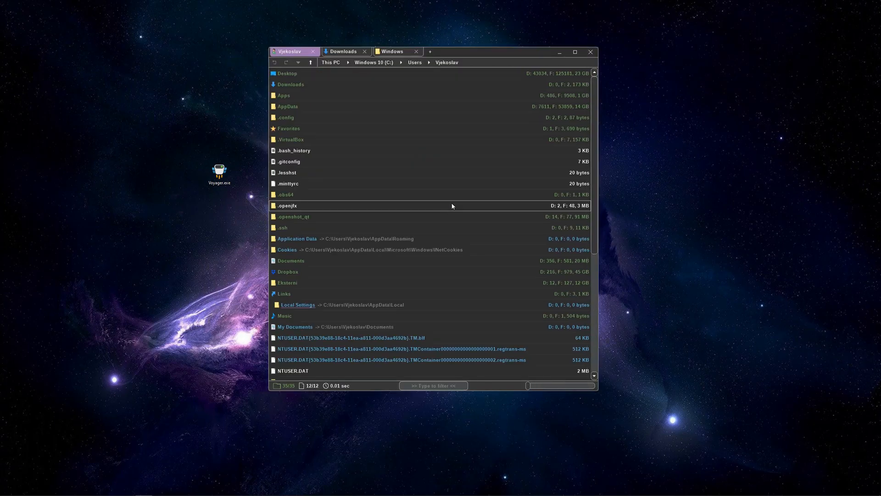
Step: Select .bash_history, .gitconfig, .lesshst and .minttyrc and start renaming them together
drag(430, 117, 332, 181)
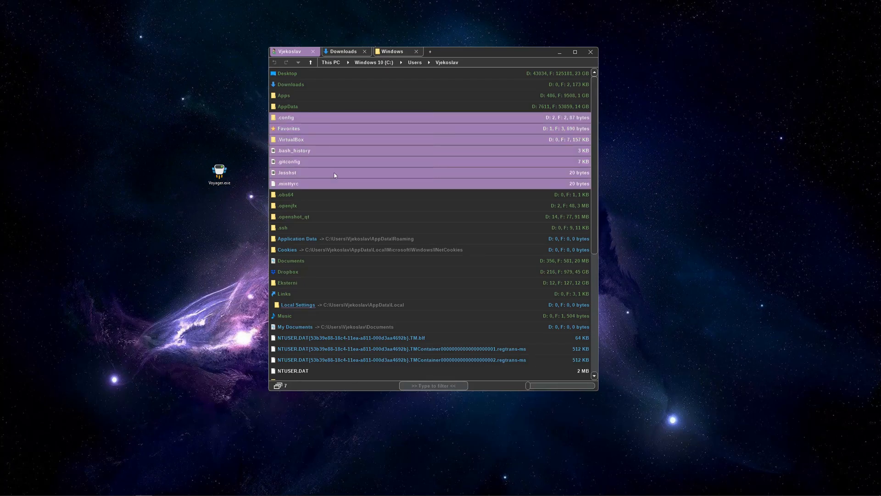
ctrl+drag(365, 115, 301, 140)
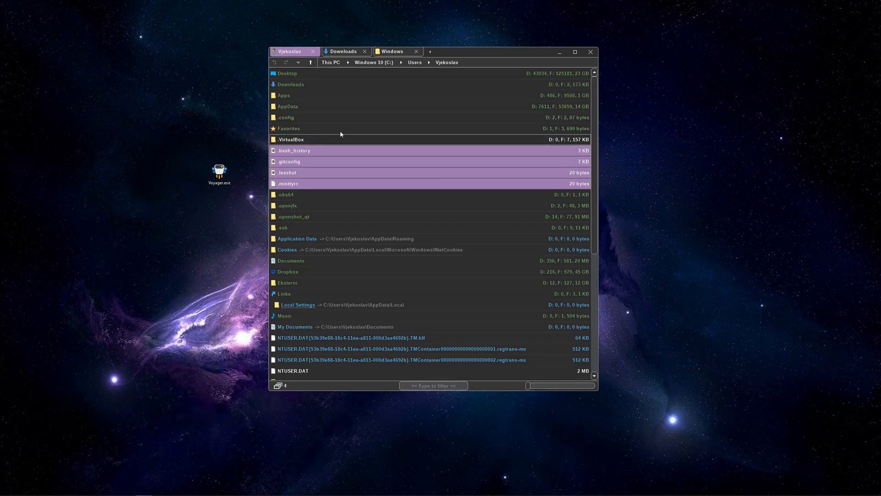
key(ctrl+i)
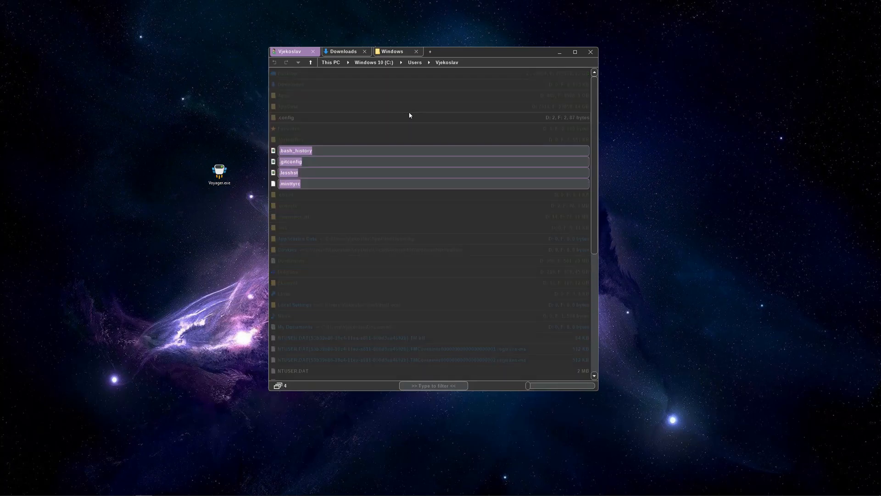
key(F2)
Step: Rename each to '<name> TEST <name>', e.g. '.bash_history TEST .bash_history', and commit
key(ctrl+a)
key(End)
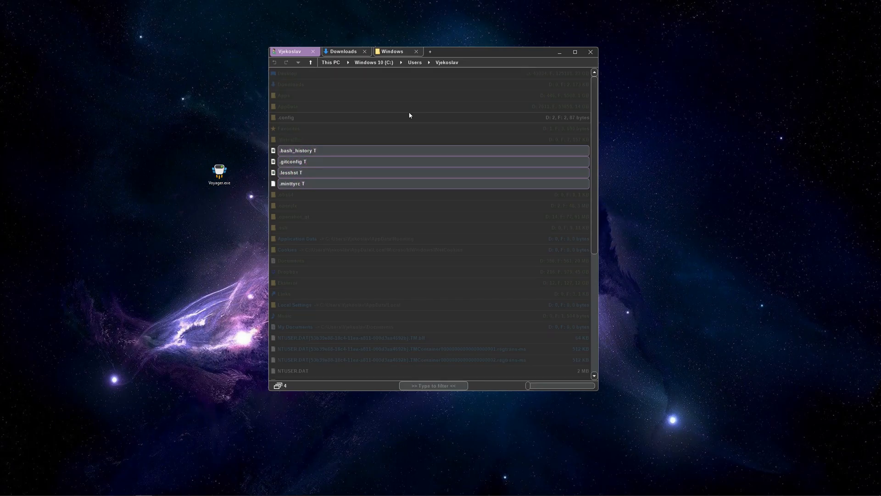
text(EST)
key(Tab)
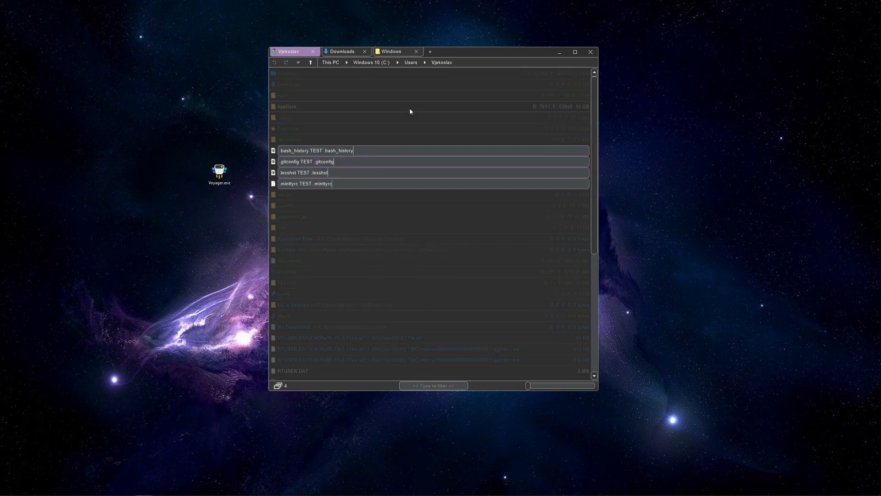
key(BackSpace)
key(ctrl+z)
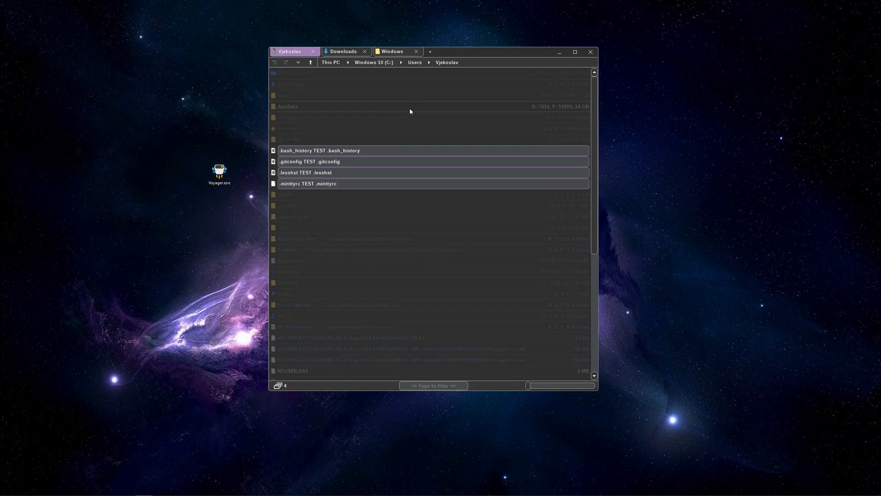
key(Return)
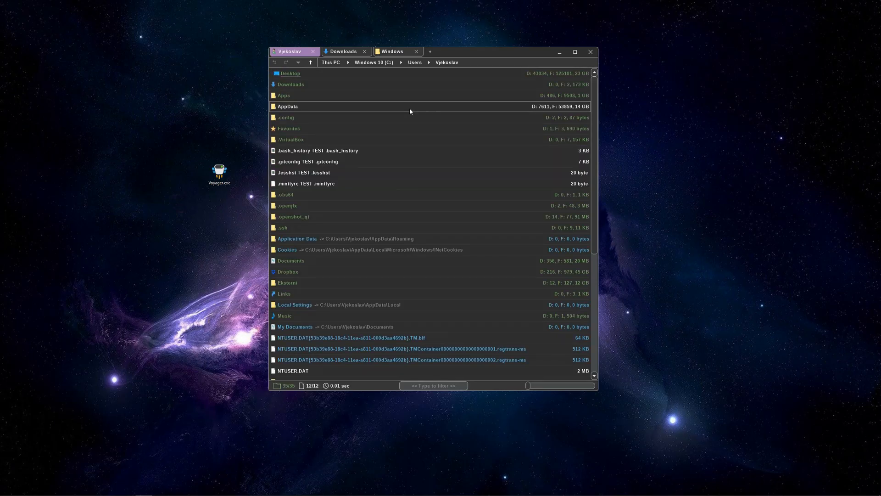
scroll(410, 137, down, 2)
scroll(406, 156, up, 1)
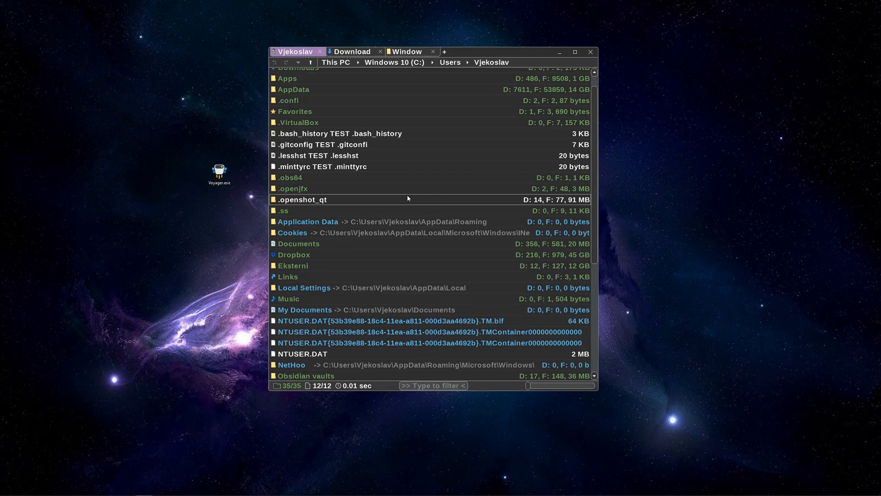
Step: Increase the interface font size from the command palette, then restore it to default
key(ctrl+shift+p)
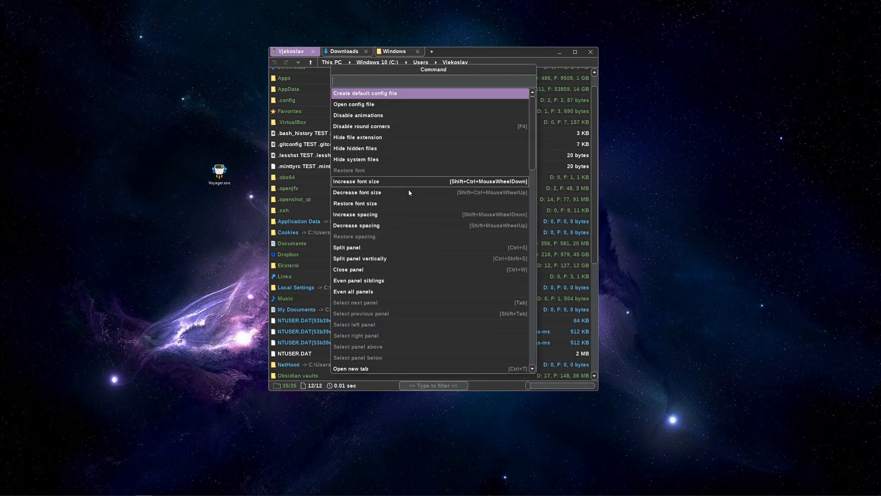
click(412, 202)
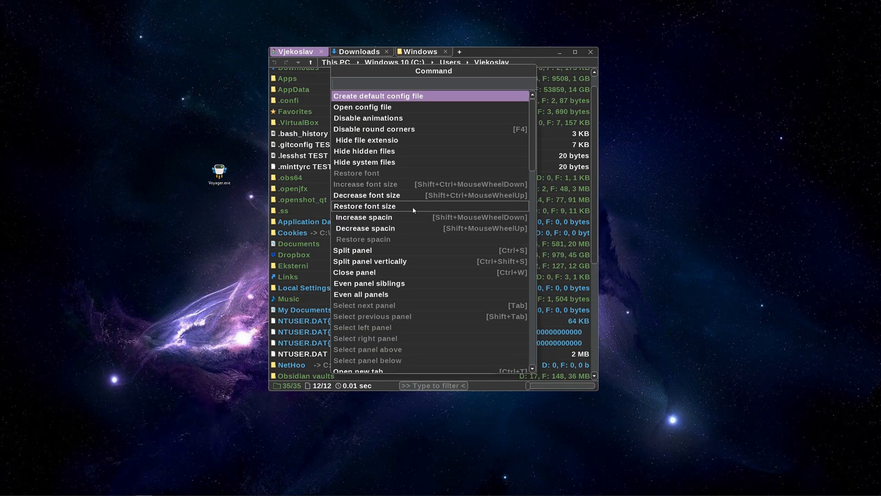
text(restore)
key(Down)
key(Down)
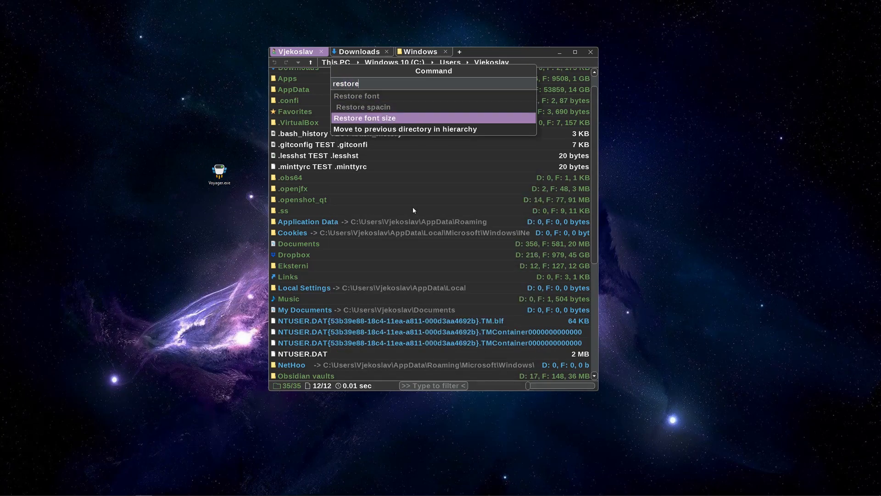
key(Return)
scroll(413, 211, down, 3)
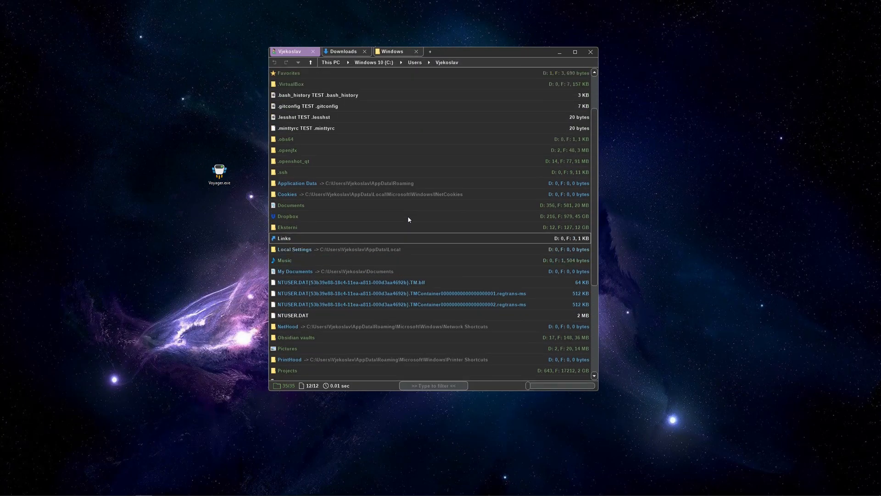
scroll(410, 214, up, 5)
Step: Show the folder as a multi-column grid and widen the row spacing three notches
click(528, 388)
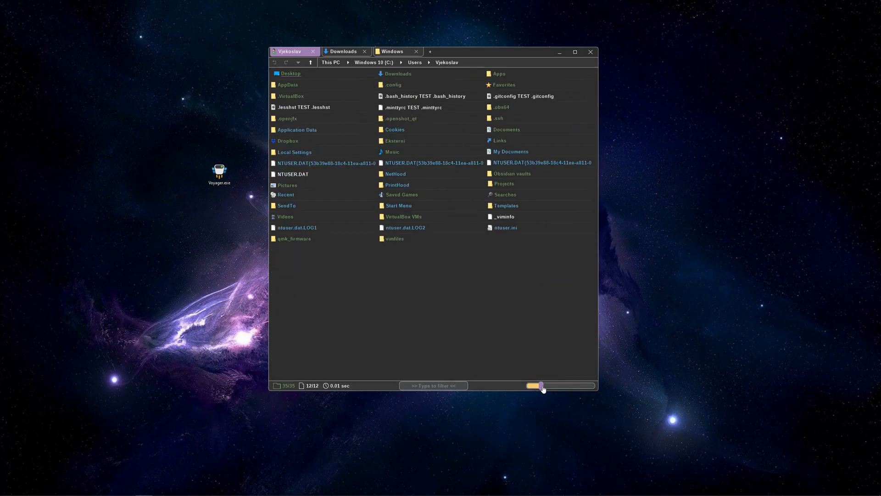
key(ctrl+plus)
key(ctrl+plus)
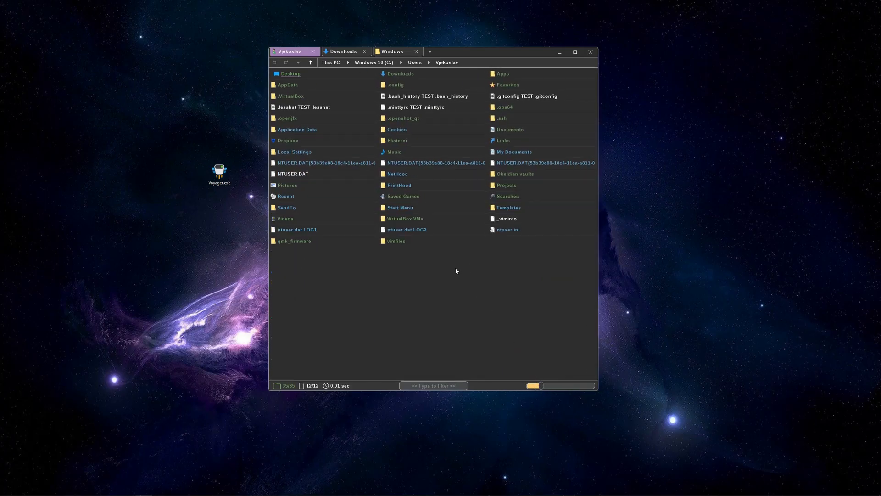
key(ctrl+plus)
key(ctrl+plus)
key(ctrl+plus)
key(ctrl+plus)
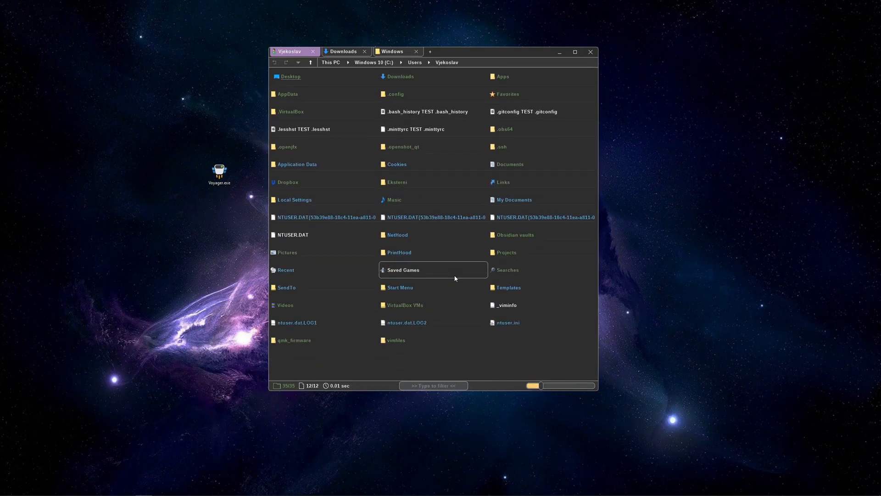
key(ctrl+plus)
key(ctrl+plus)
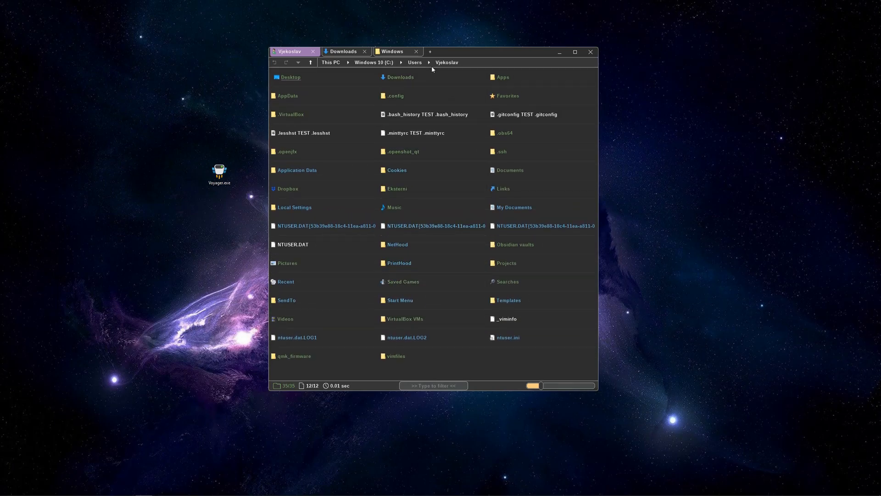
Step: Peek at the C: drive's breadcrumb folder list and the recent folders Open popup, then dismiss them
click(430, 62)
click(415, 63)
key(Escape)
key(ctrl+o)
key(Escape)
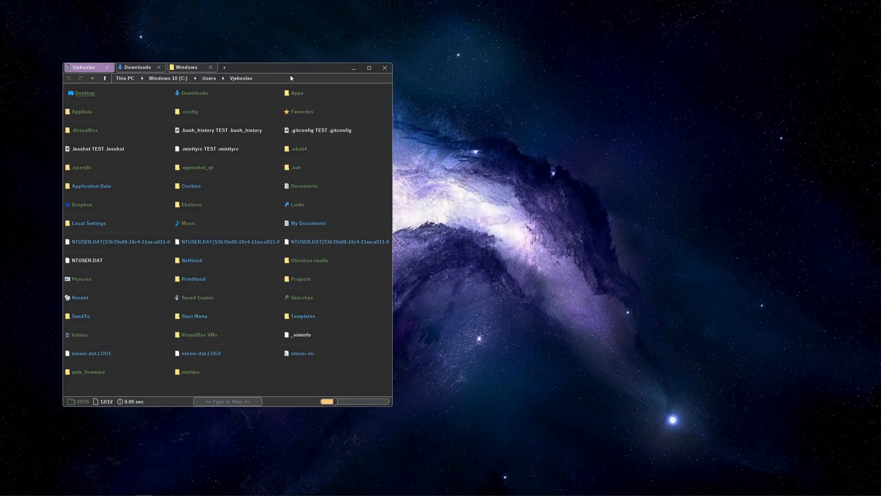
Step: Recentre the window and hide system files via the command palette, leaving 25 items
drag(287, 70, 470, 50)
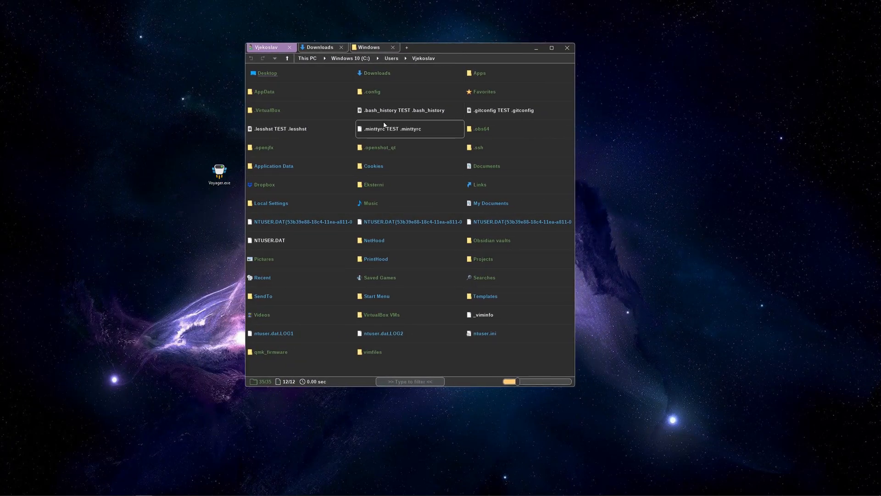
key(ctrl+shift+p)
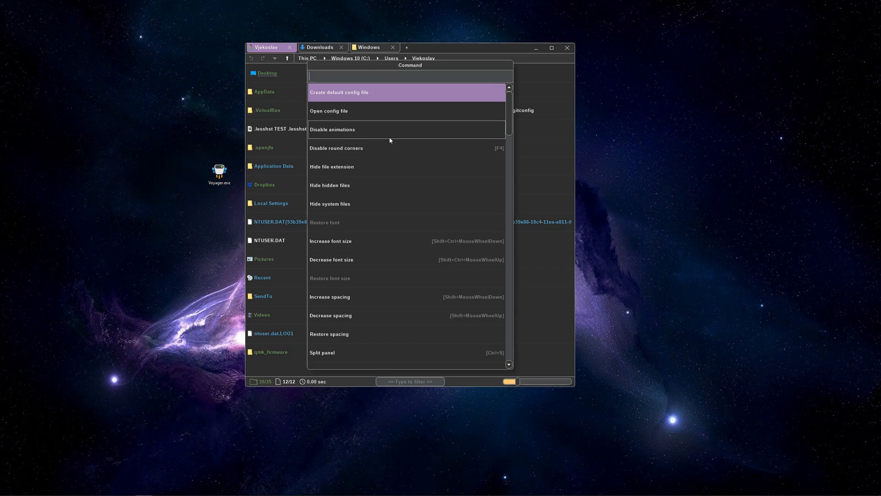
text(sys)
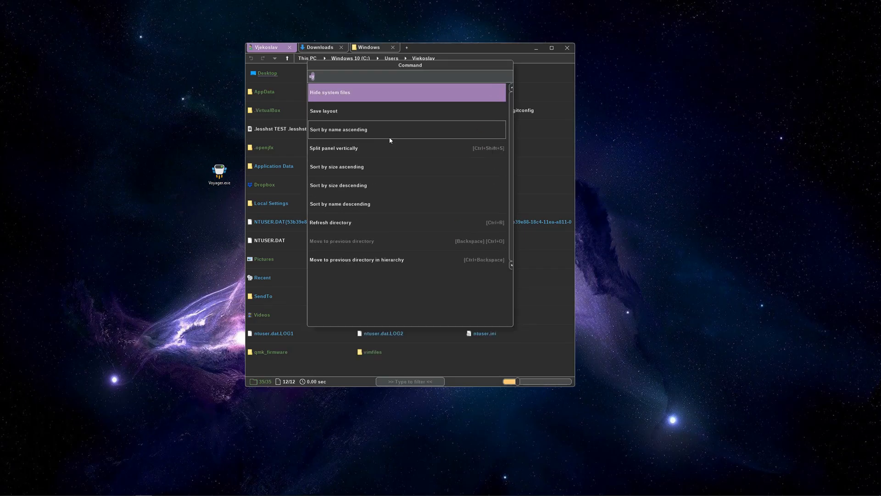
key(Down)
key(Up)
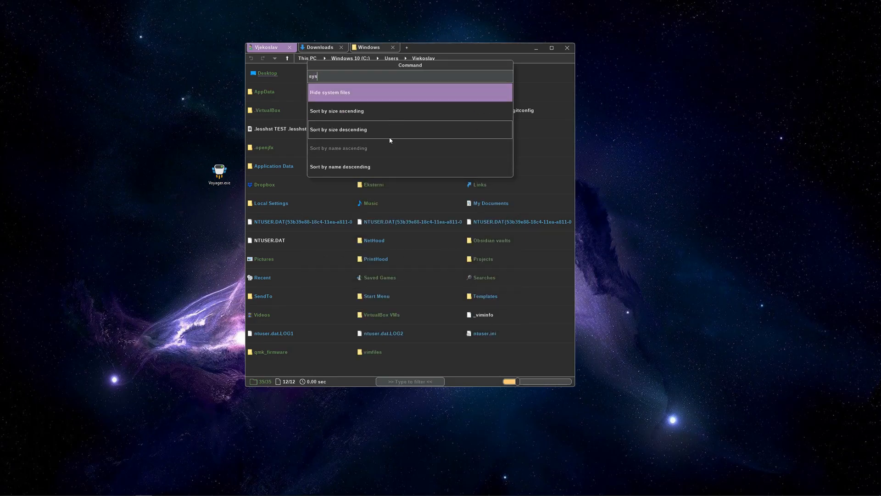
key(Return)
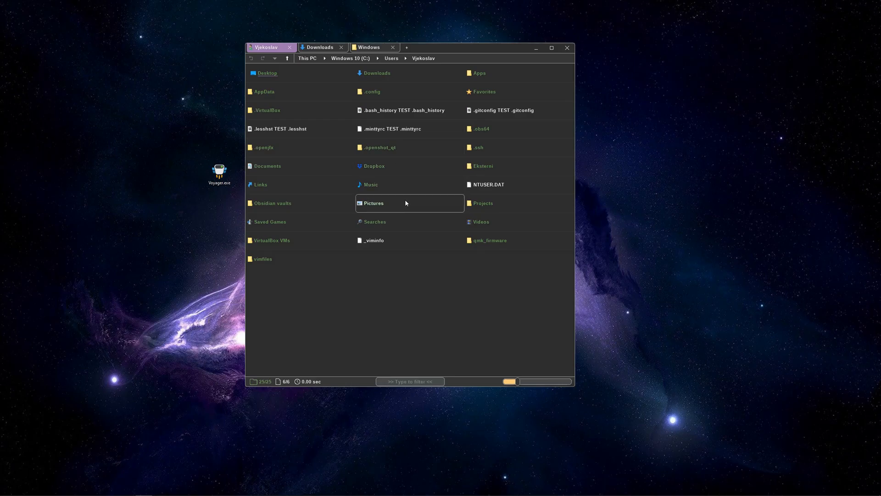
Step: Disable interface animations from the command palette
key(ctrl+shift+p)
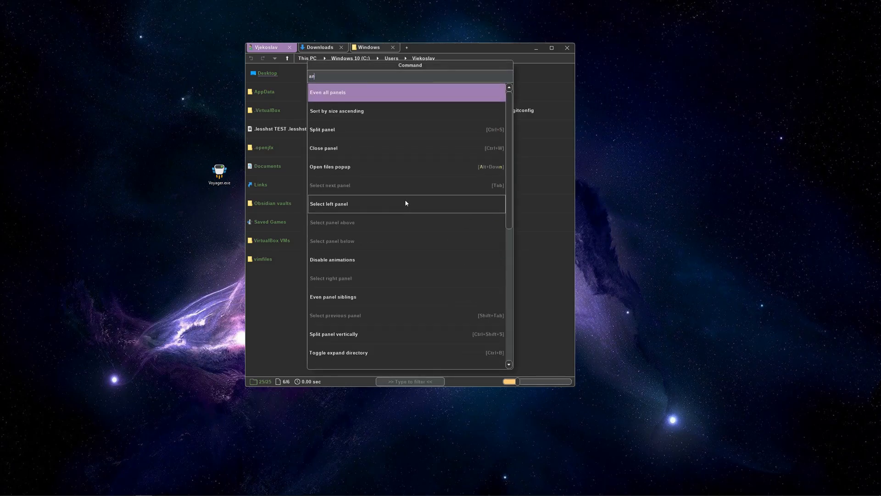
text(anim)
key(Return)
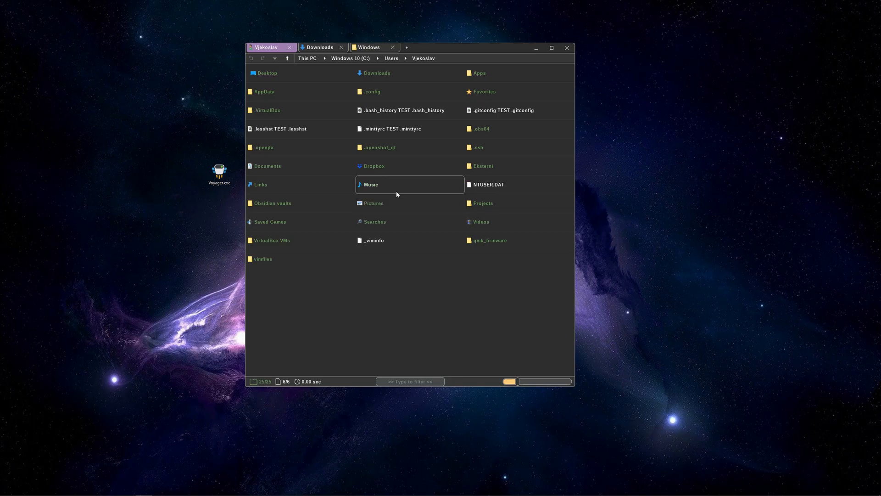
Step: Return to the detailed list view and peek at the Open popup and C: drive breadcrumbs
mouse_move(510, 382)
mouse_down()
mouse_move(550, 381)
mouse_move(504, 382)
mouse_up()
scroll(444, 266, down, 5)
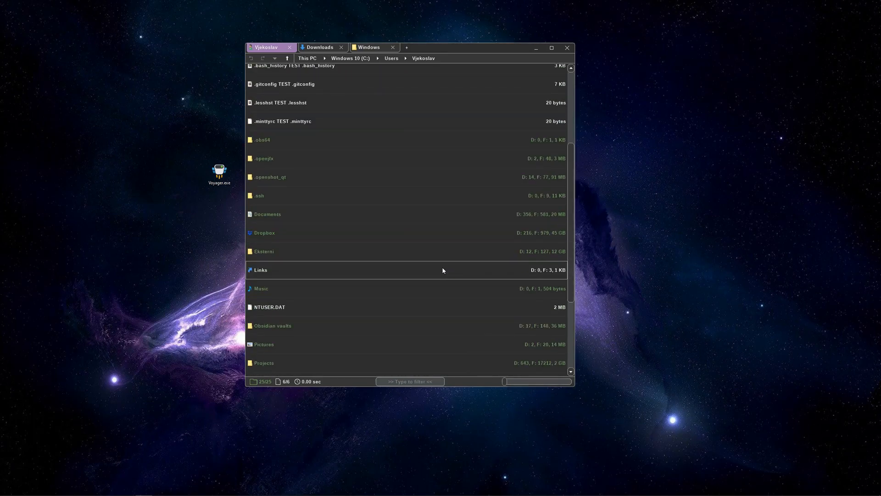
scroll(440, 268, down, 5)
key(ctrl+o)
scroll(423, 255, up, 2)
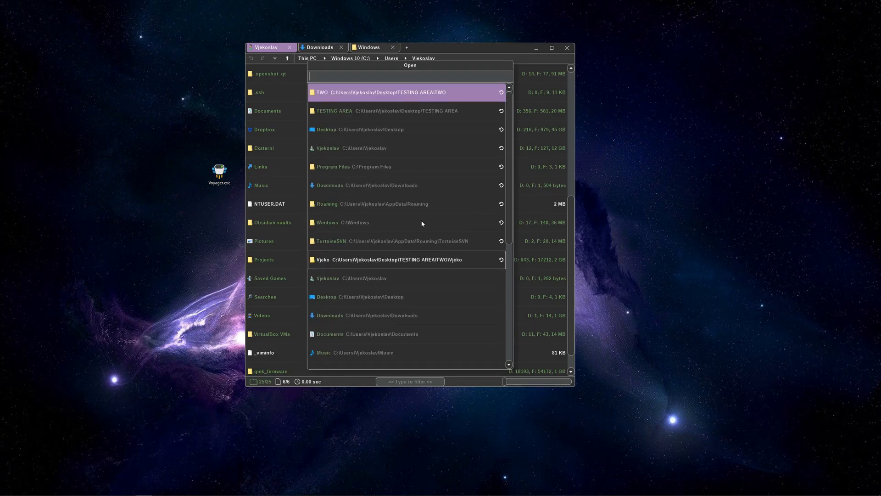
key(Escape)
click(375, 58)
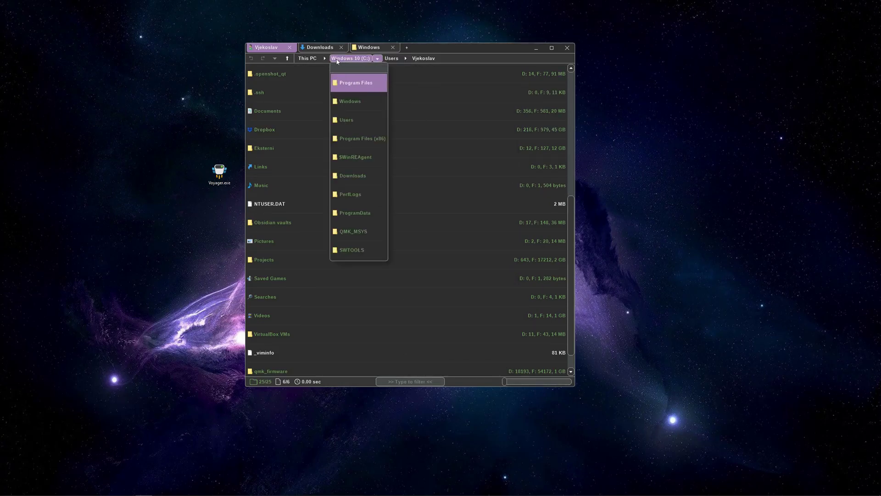
click(423, 61)
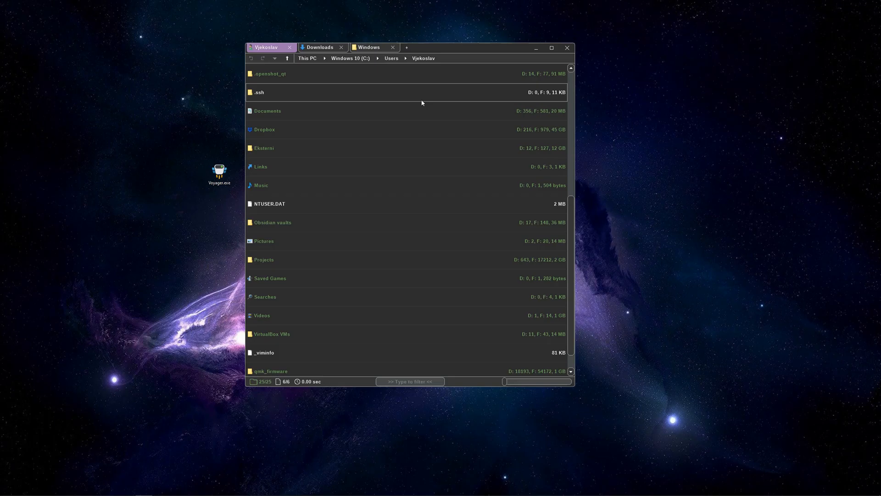
Step: Disable rounded corners from the command palette, then reopen the full command list
key(ctrl+shift+p)
text(round)
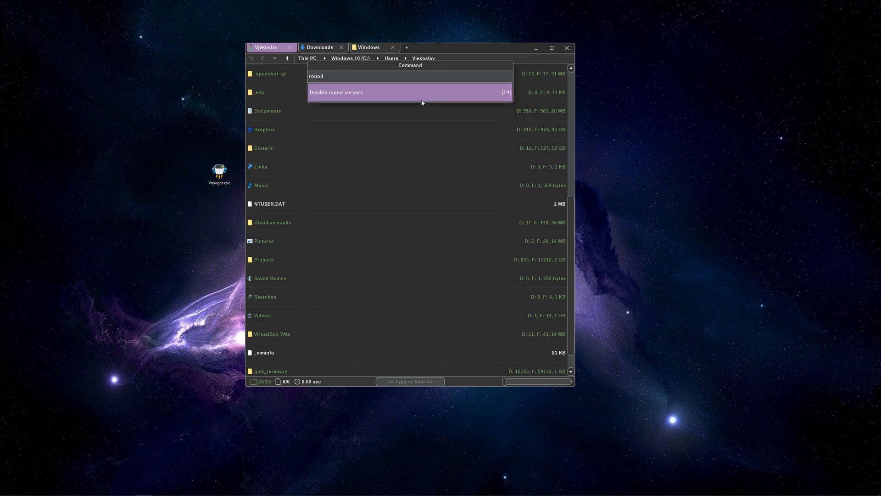
key(Return)
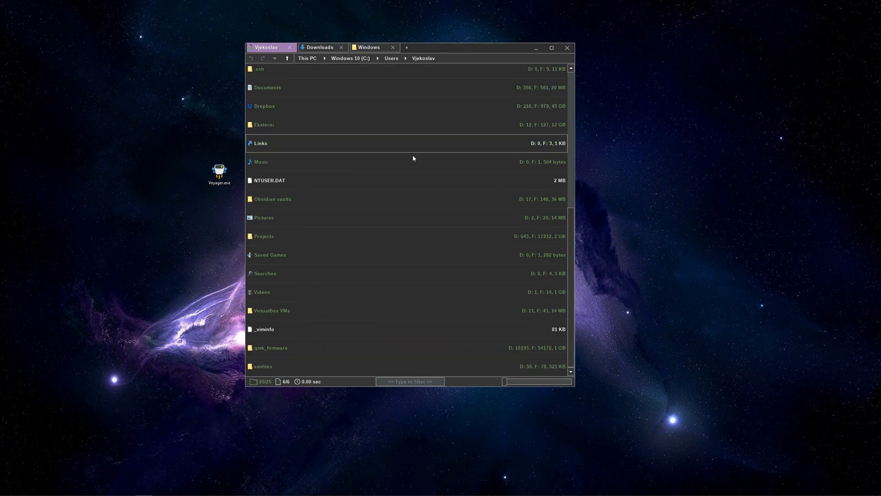
scroll(412, 155, up, 5)
key(ctrl+shift+p)
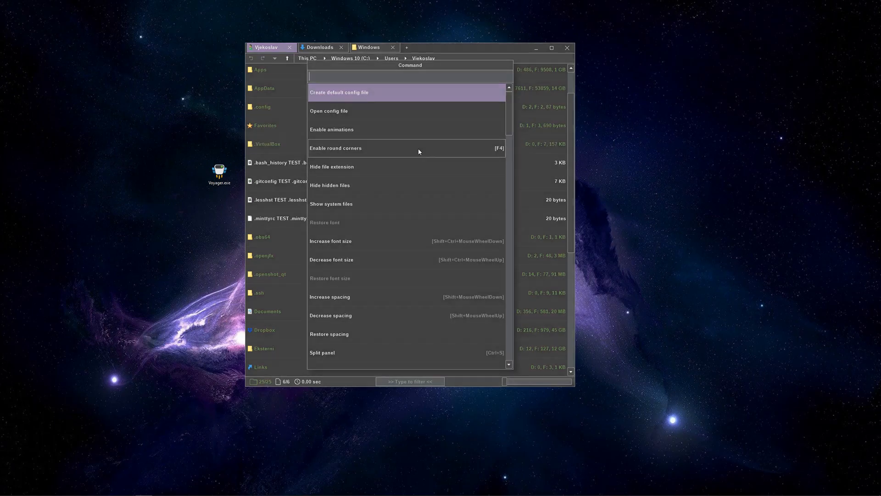
key(F4)
key(F4)
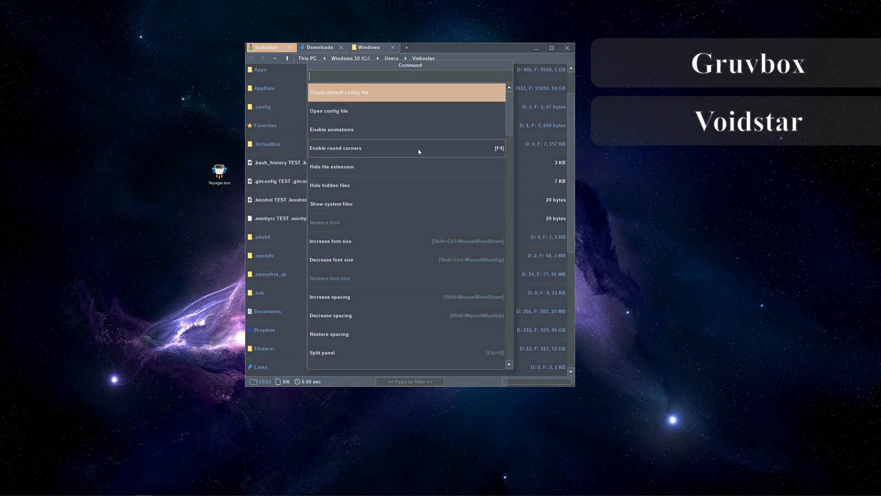
key(F4)
key(F4)
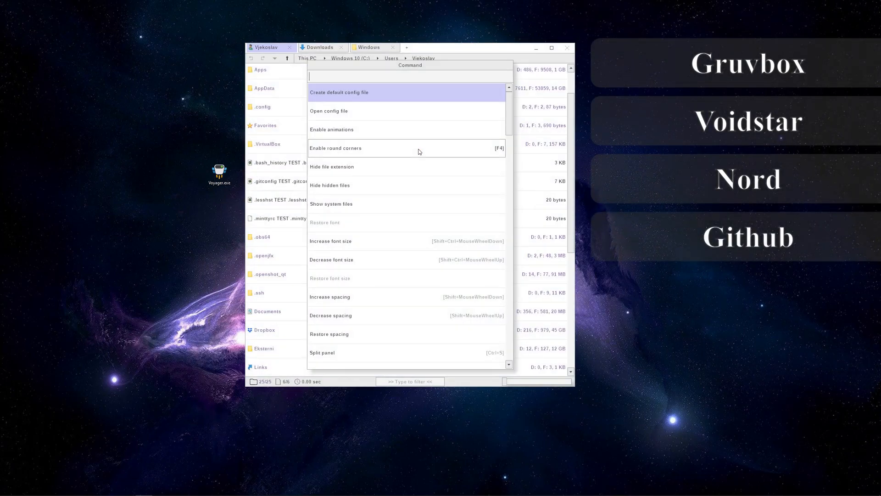
key(F4)
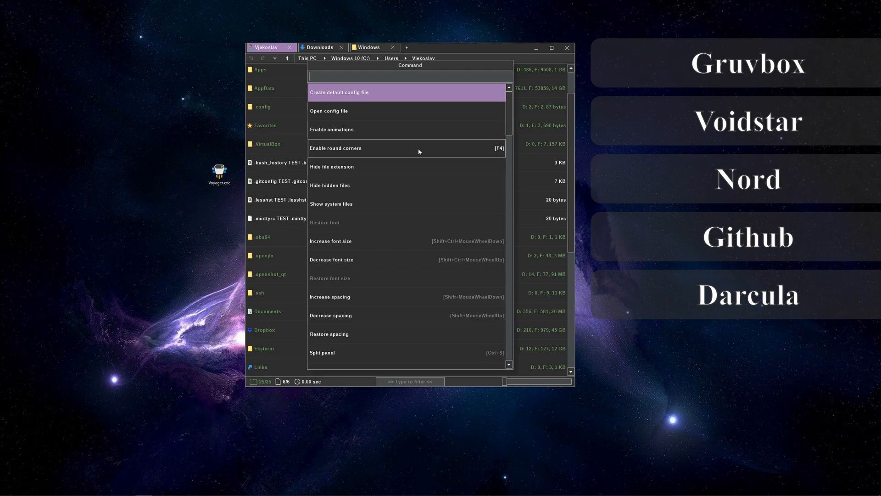